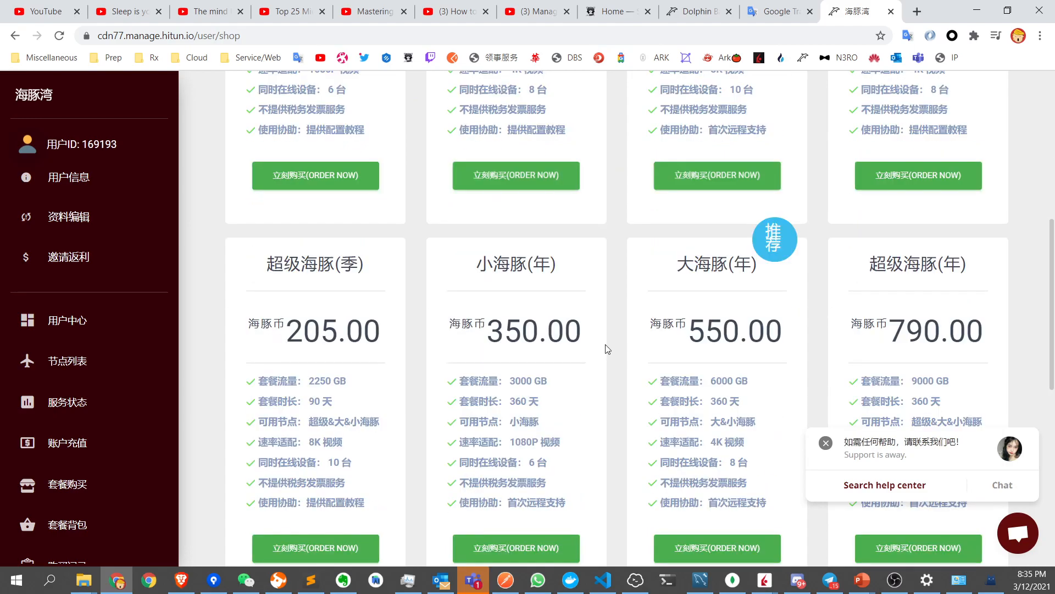
Try to order the 小海豚(季) package, agree to the order terms and go on to the account recharge
left_click(338, 177)
left_click(519, 387)
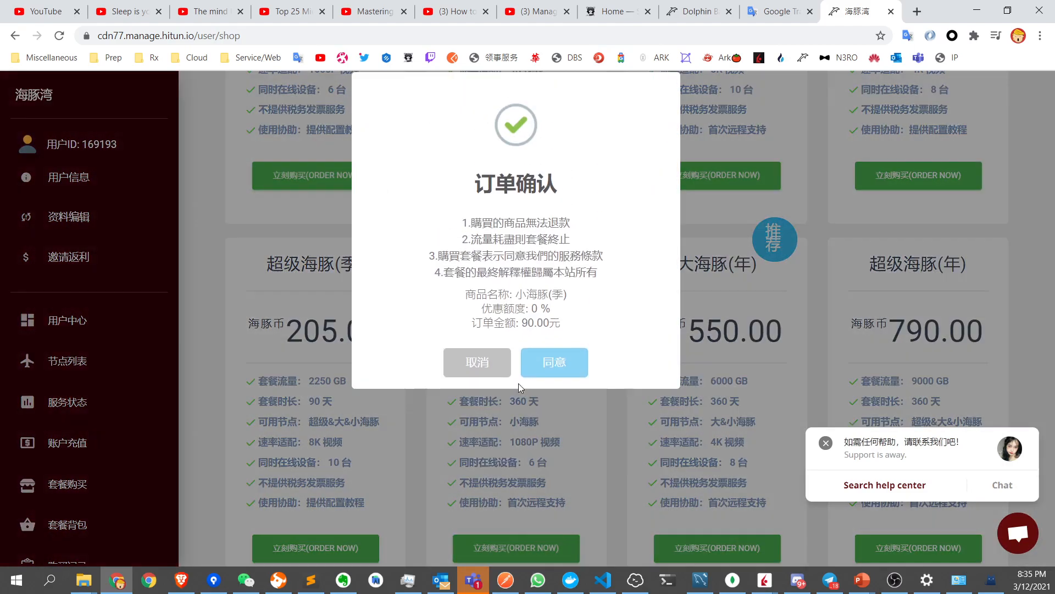
left_click(554, 446)
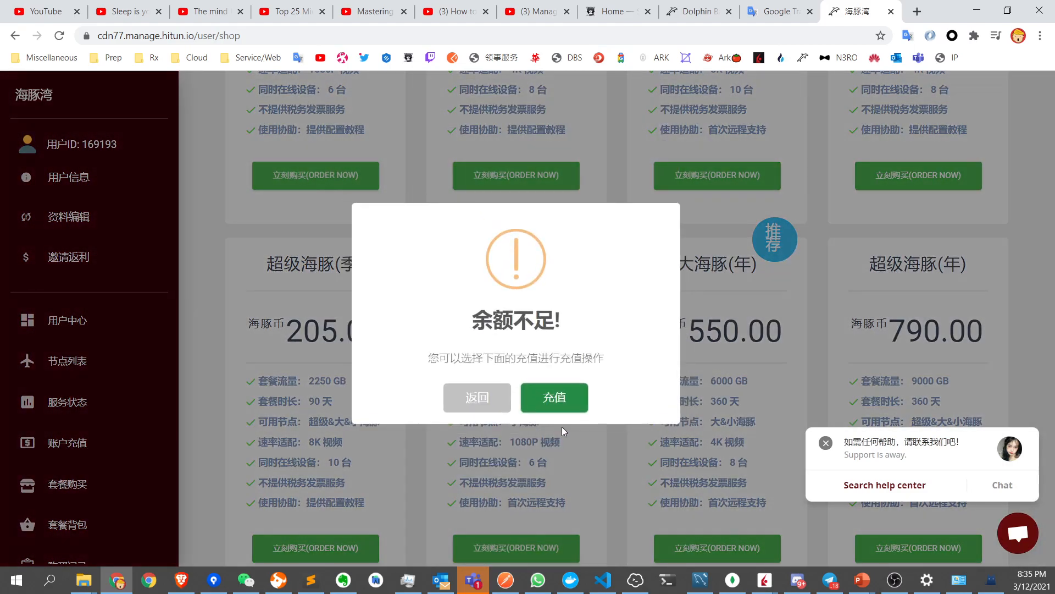
left_click(561, 403)
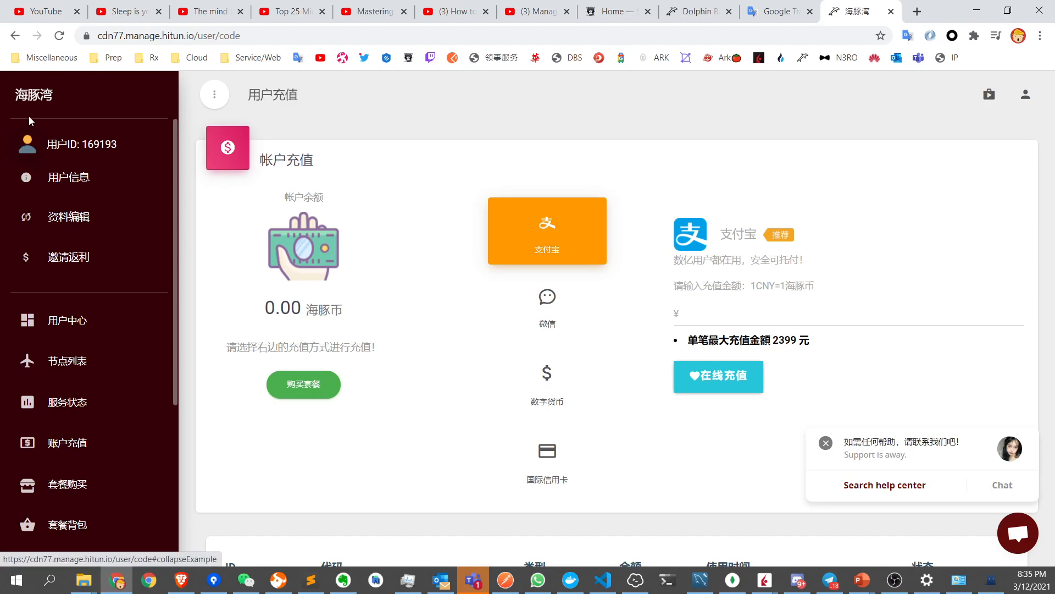
Return to the Dolphin Bay user center and translate the page to English
left_click(34, 97)
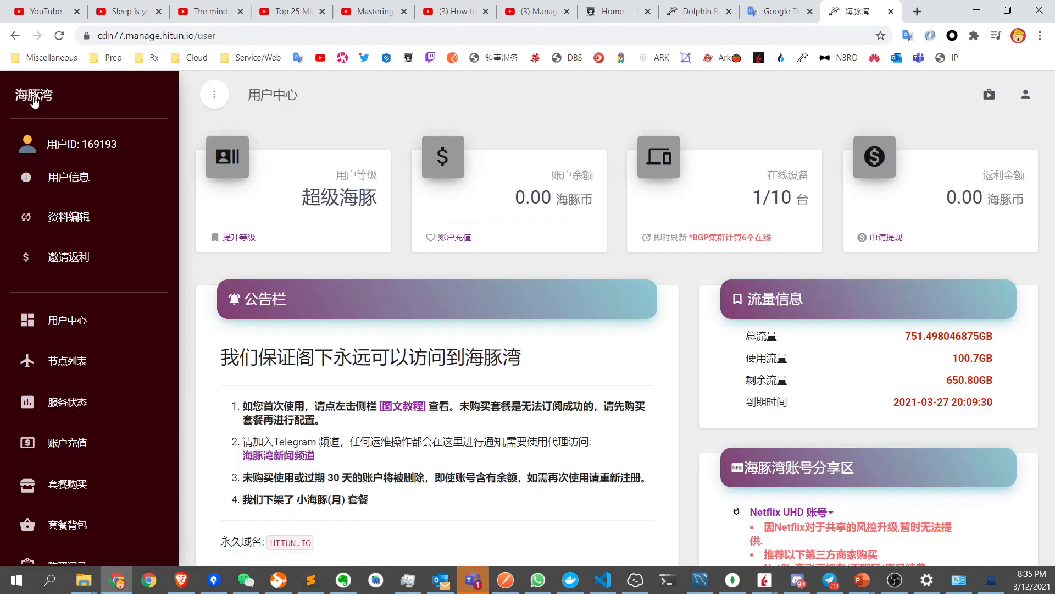
right_click(703, 101)
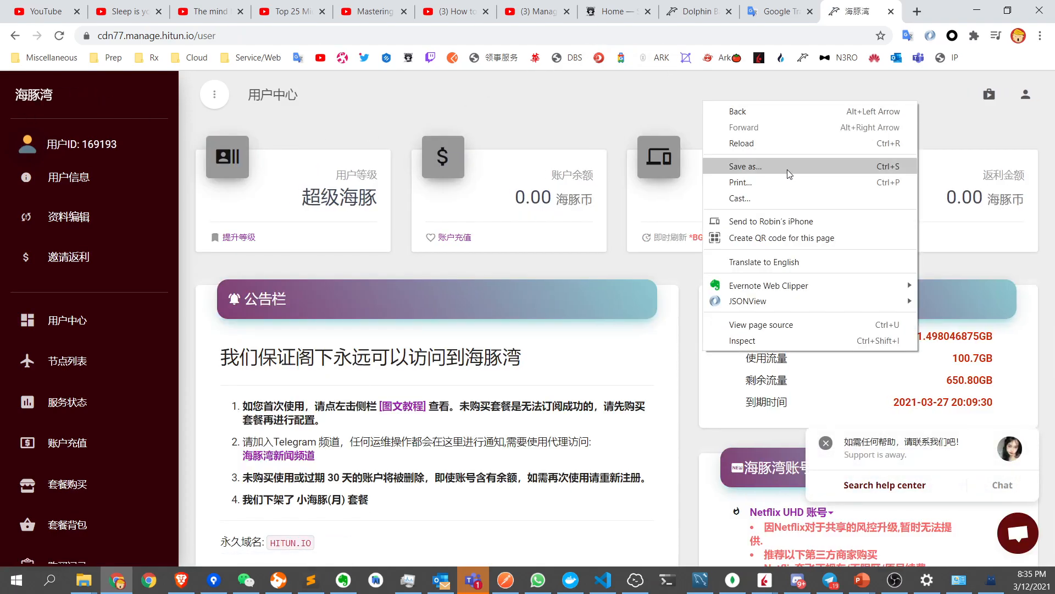
left_click(776, 262)
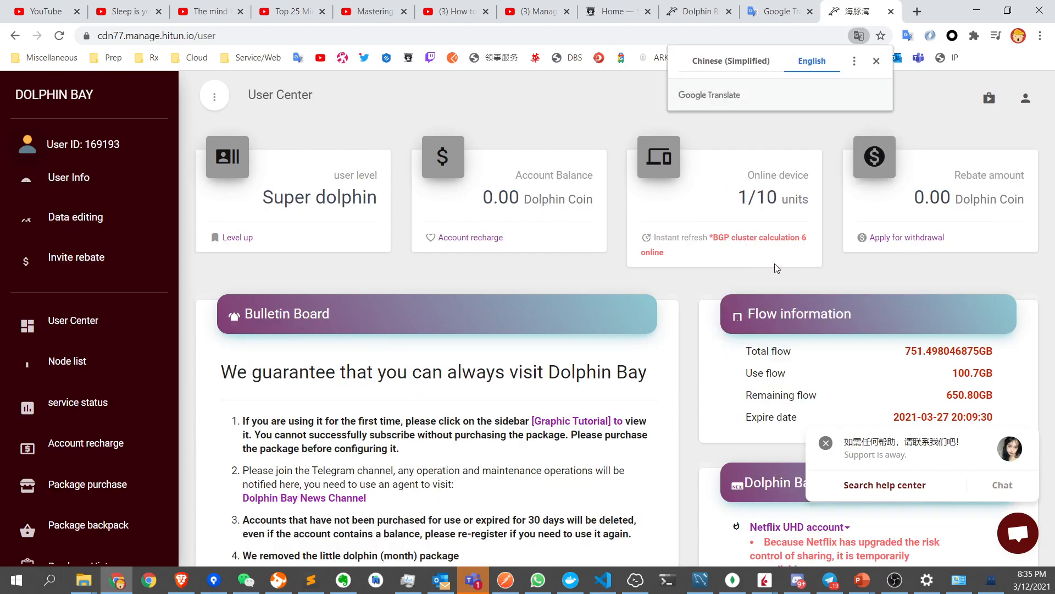
Copy the Clash hosting link from the user center and switch to the profile list in Clash for Windows
scroll(693, 323, "down", 10)
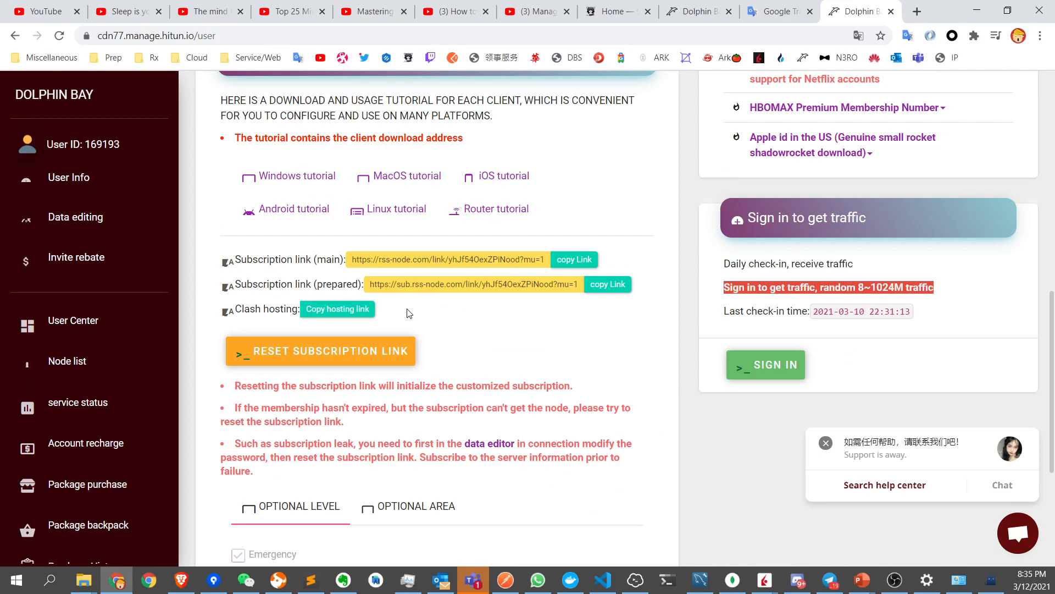
left_click(353, 310)
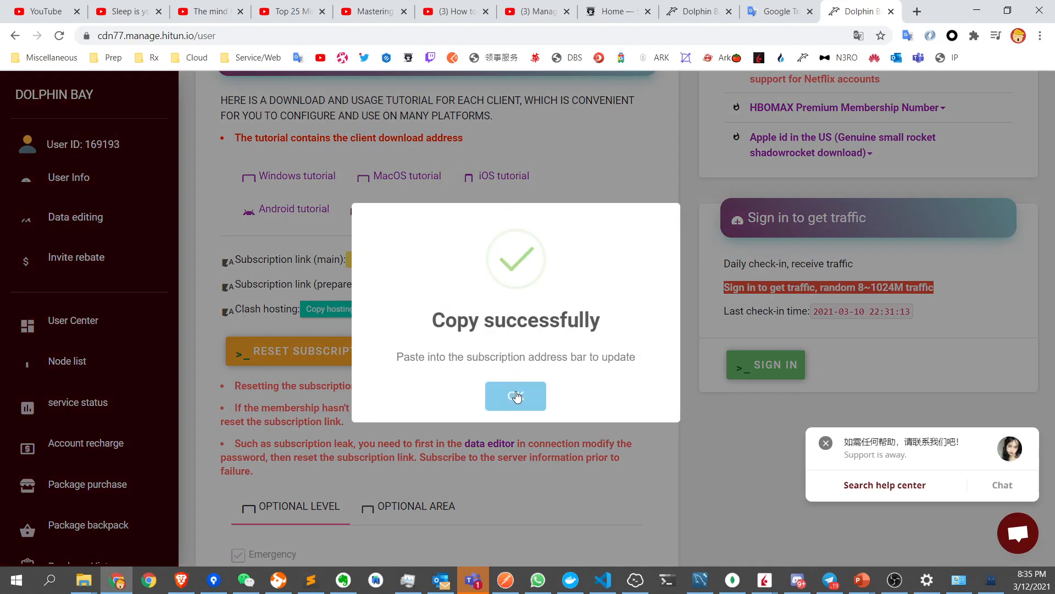
left_click(991, 580)
left_click(57, 171)
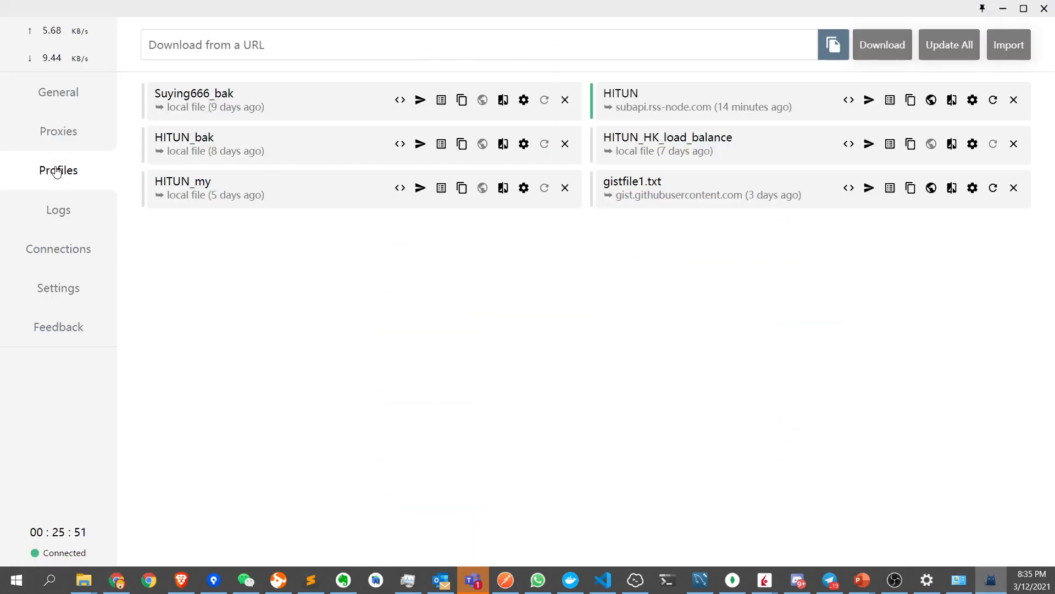
Delete the profiles Suying666_bak, HITUN and HITUN_bak from Clash for Windows
left_click(565, 100)
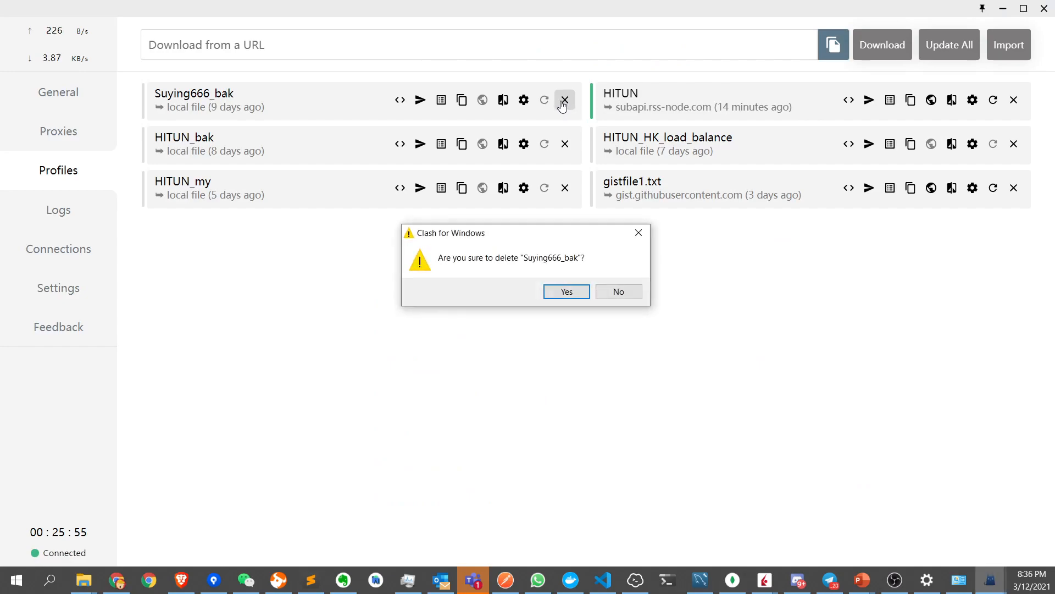
left_click(566, 289)
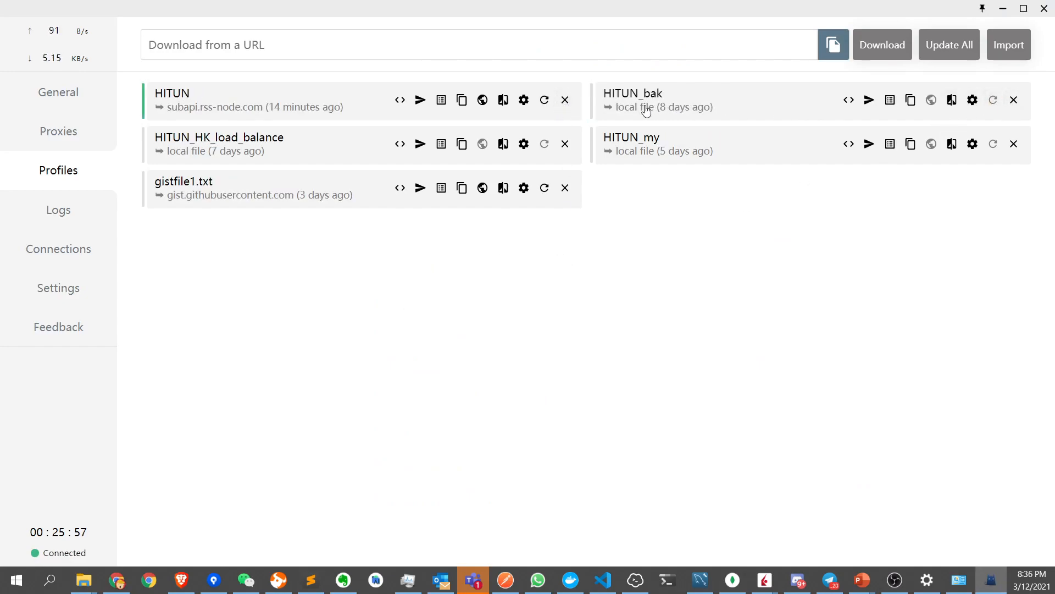
left_click(565, 100)
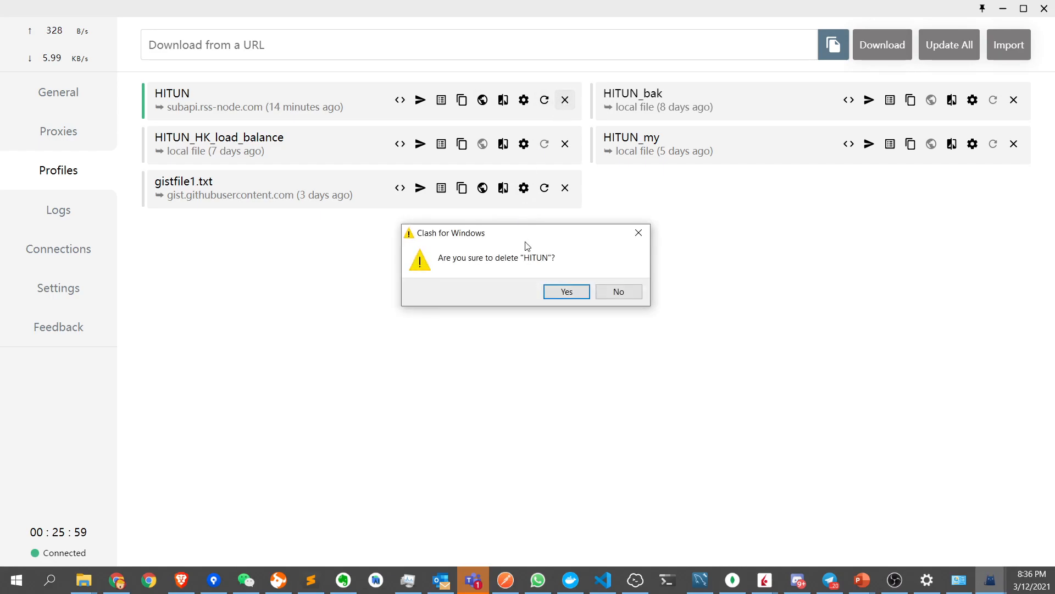
left_click(566, 291)
left_click(565, 100)
left_click(565, 292)
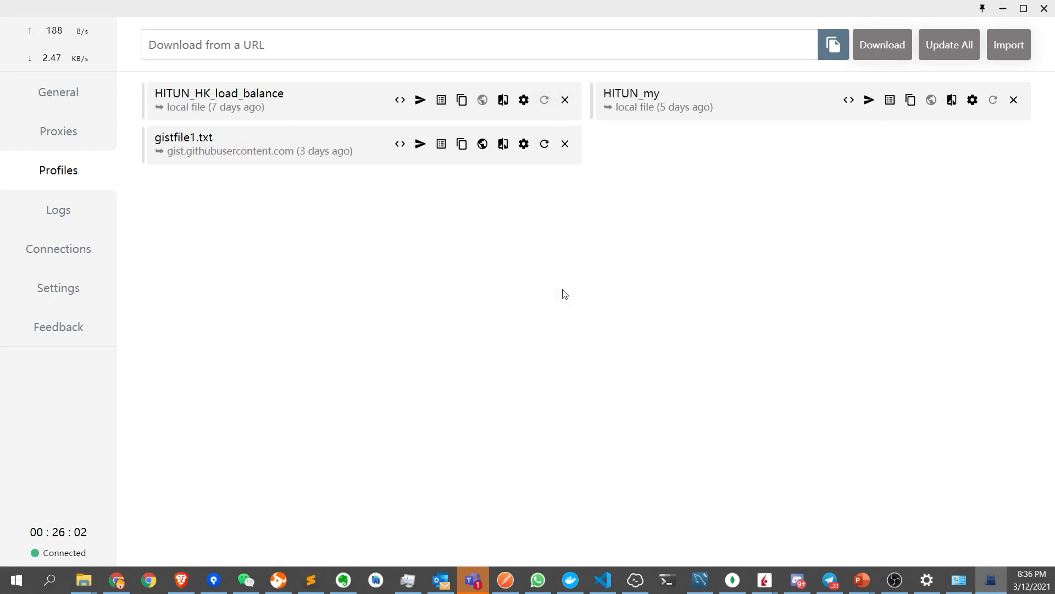
Download a new profile from the copied Clash hosting link
left_click(321, 40)
key("ctrl+v")
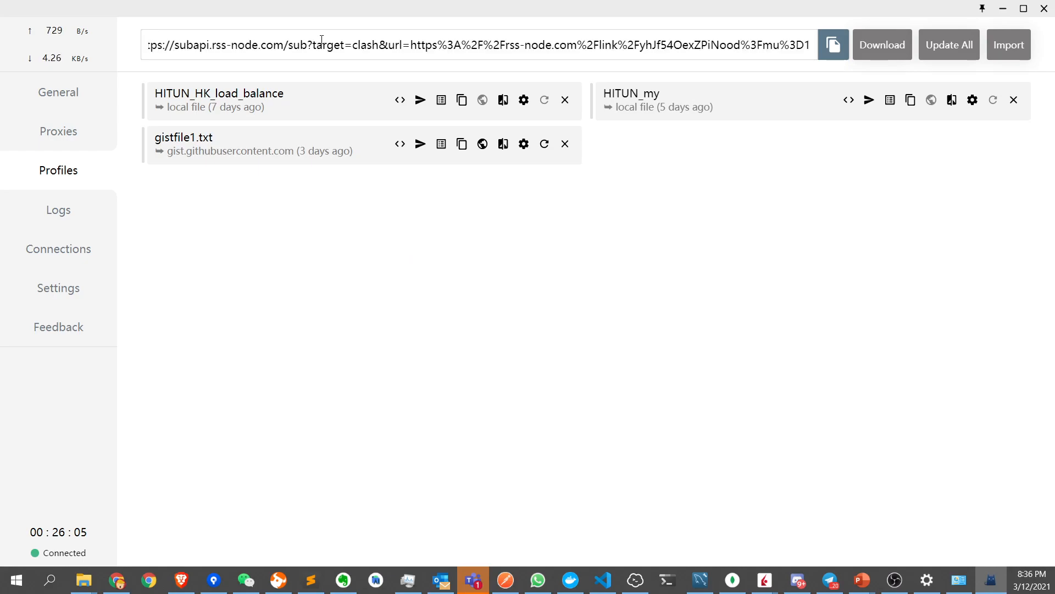
left_click(862, 53)
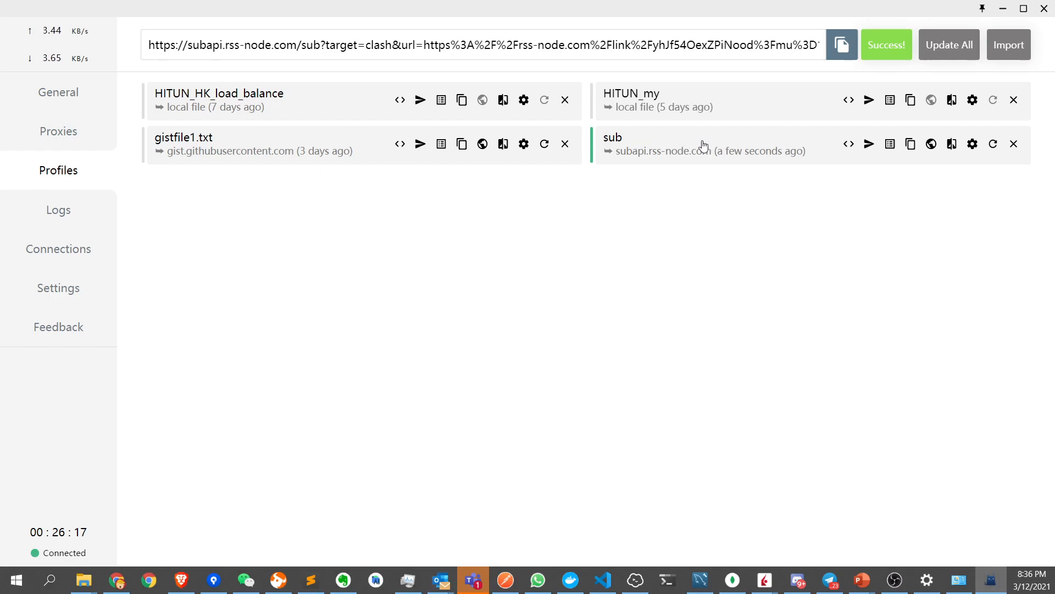
Check the latency of all proxies and select the node Large 香港23 - nfo | CEN | 倍率:1.6
left_click(72, 136)
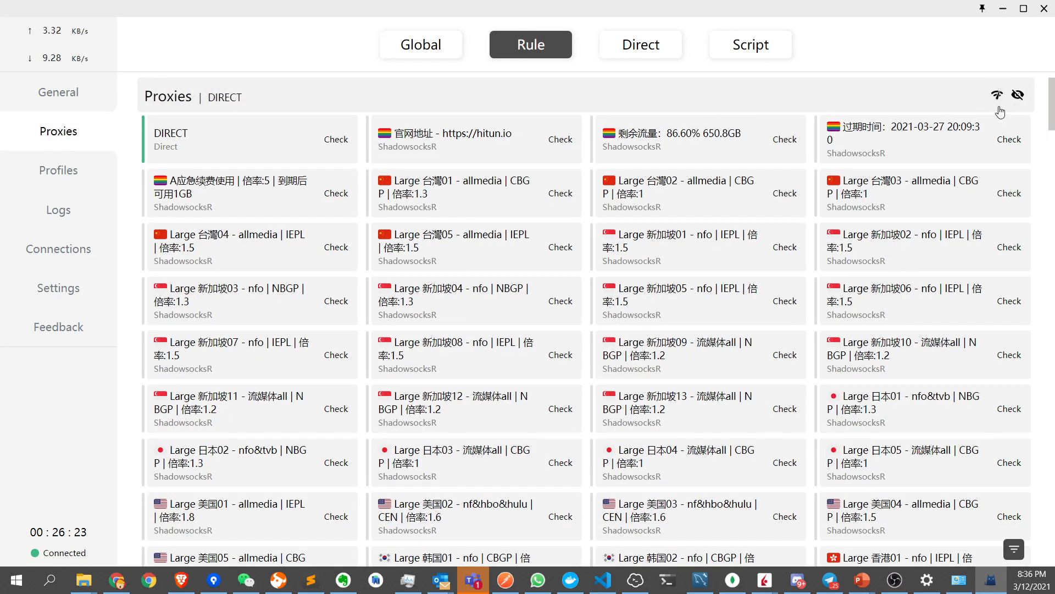
left_click(998, 96)
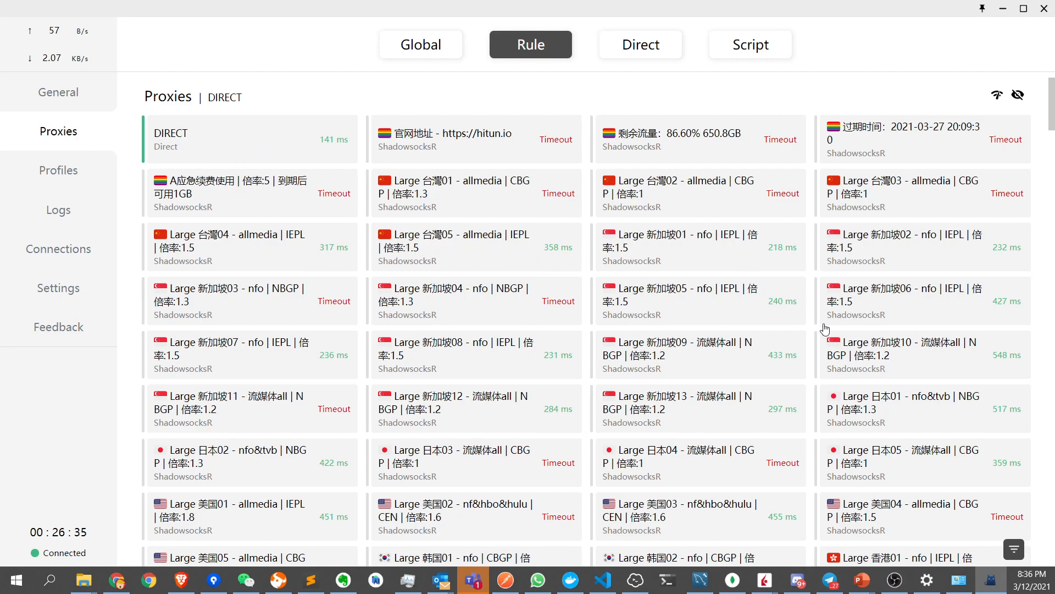
left_click(681, 248)
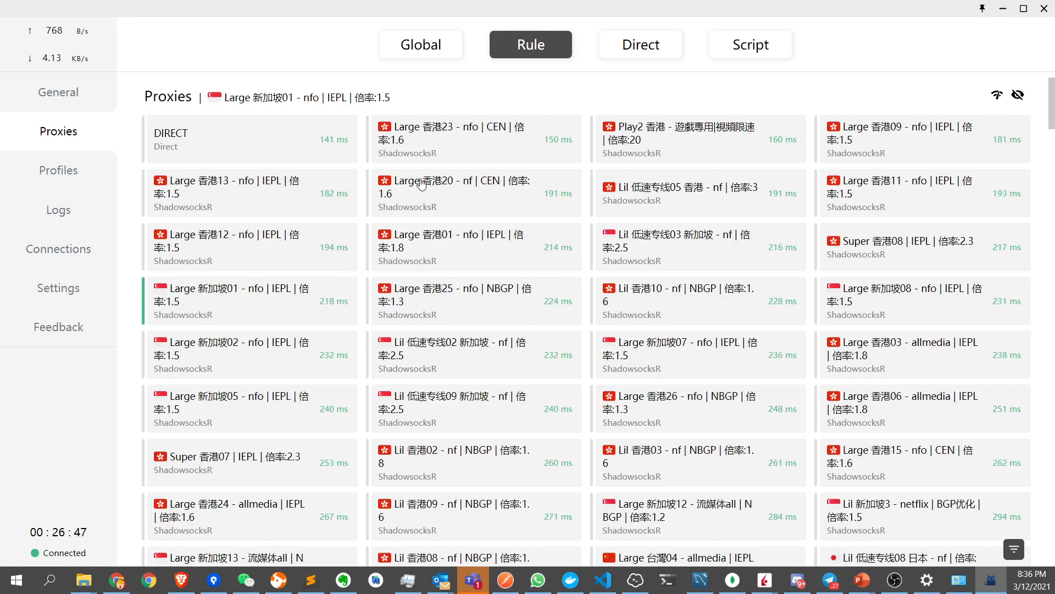
left_click(449, 146)
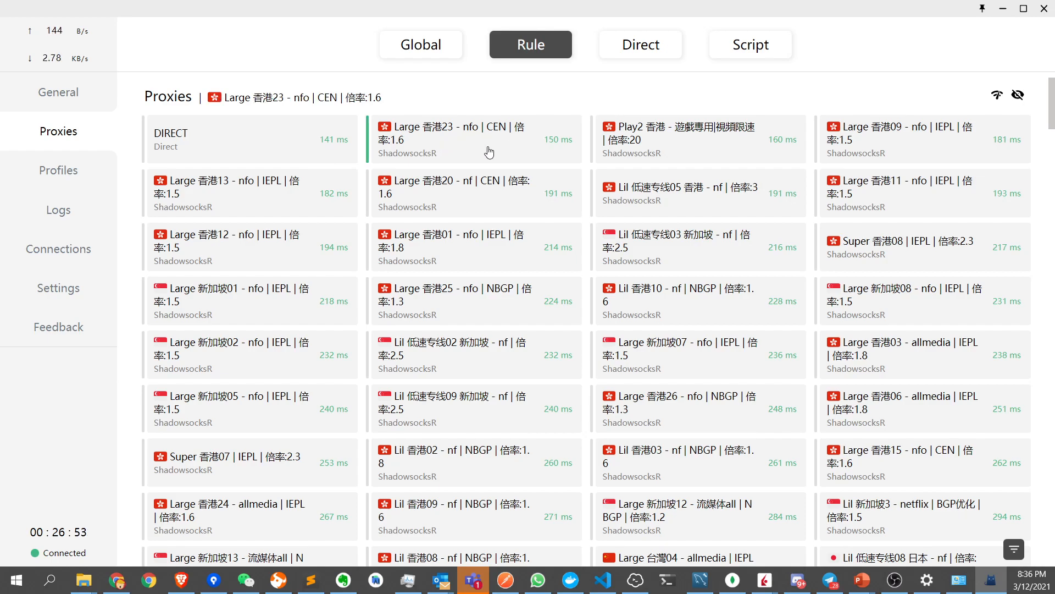
Examine the general settings of Clash for Windows, including the port and the system proxy option
left_click(69, 100)
left_click(76, 134)
left_click(79, 96)
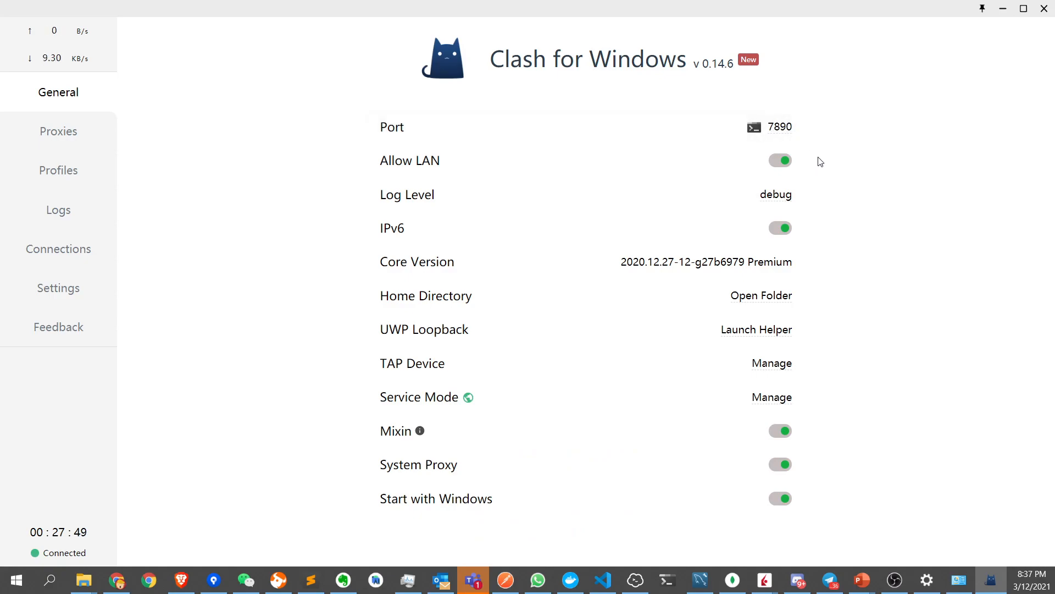
Switch to Chrome and open the options of the SwitchyOmega extension
left_click(124, 587)
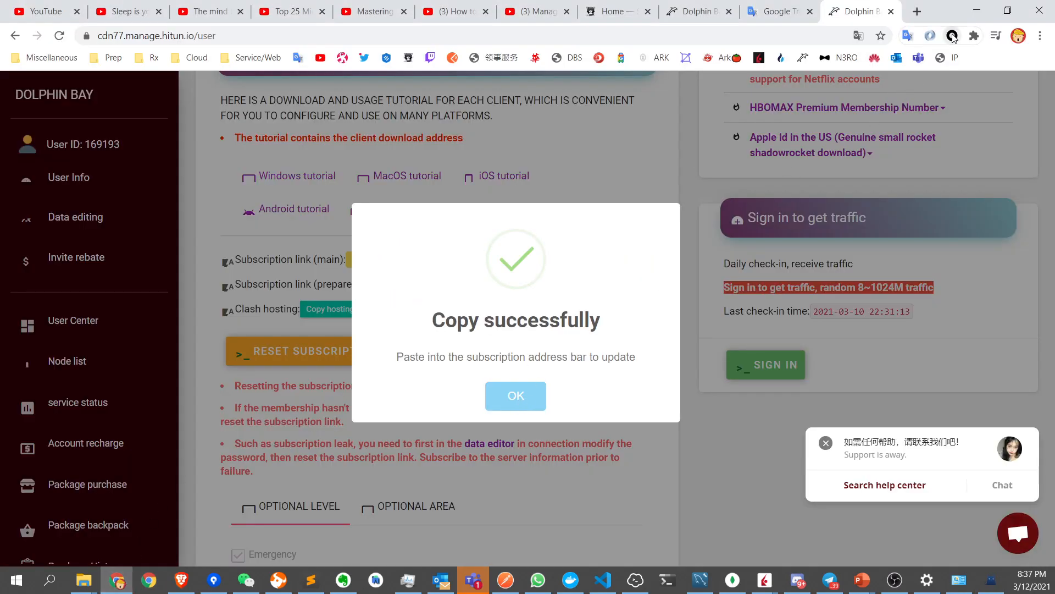
left_click(952, 36)
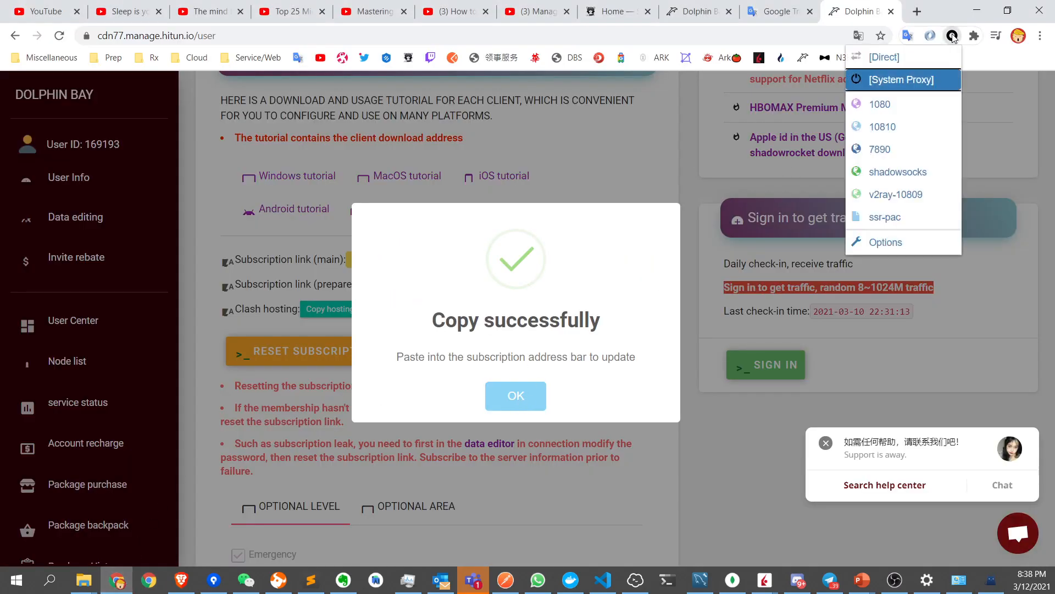
left_click(895, 248)
left_click_drag(149, 97, 15, 96)
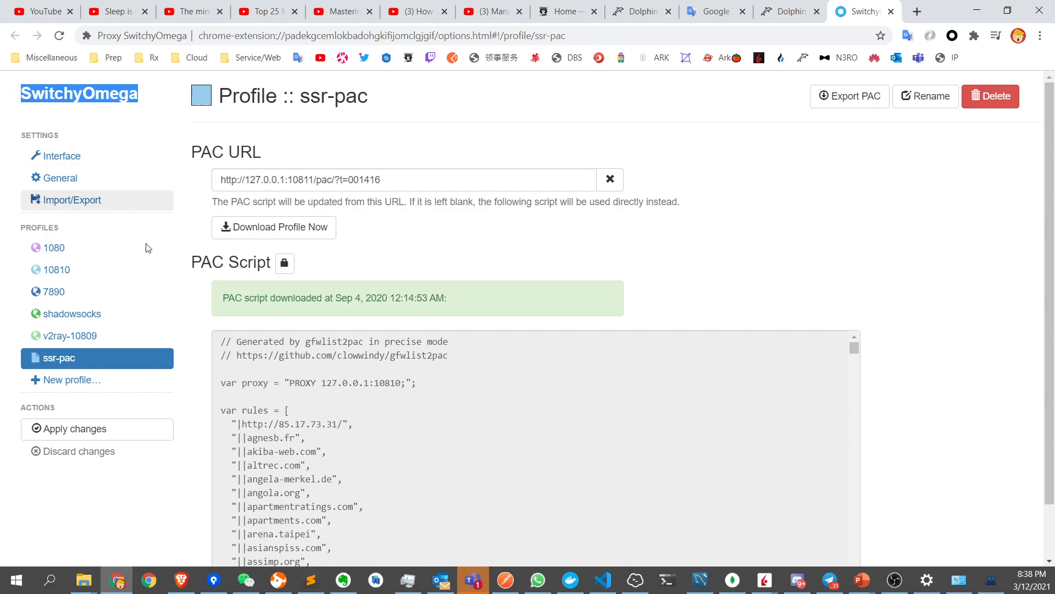
left_click(186, 223)
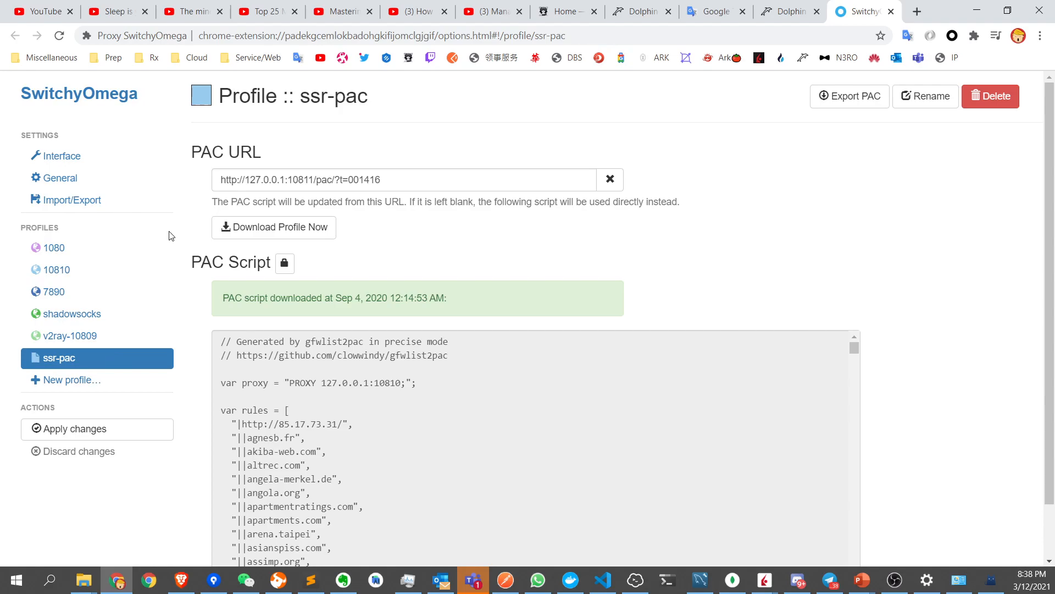
Create a new SwitchyOmega proxy profile named Clash
left_click(70, 379)
left_click(364, 172)
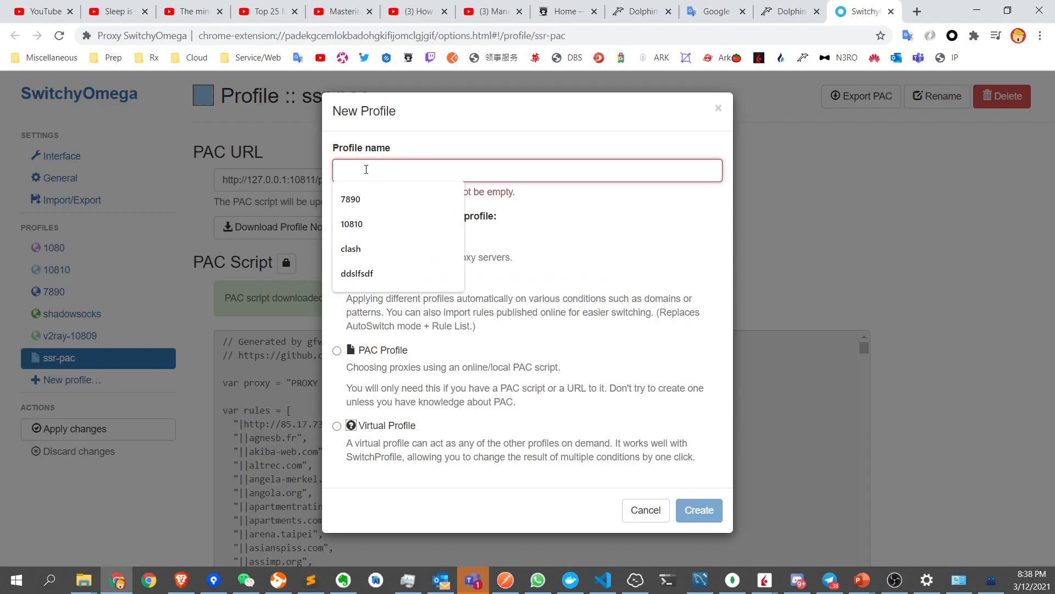
type("Clash")
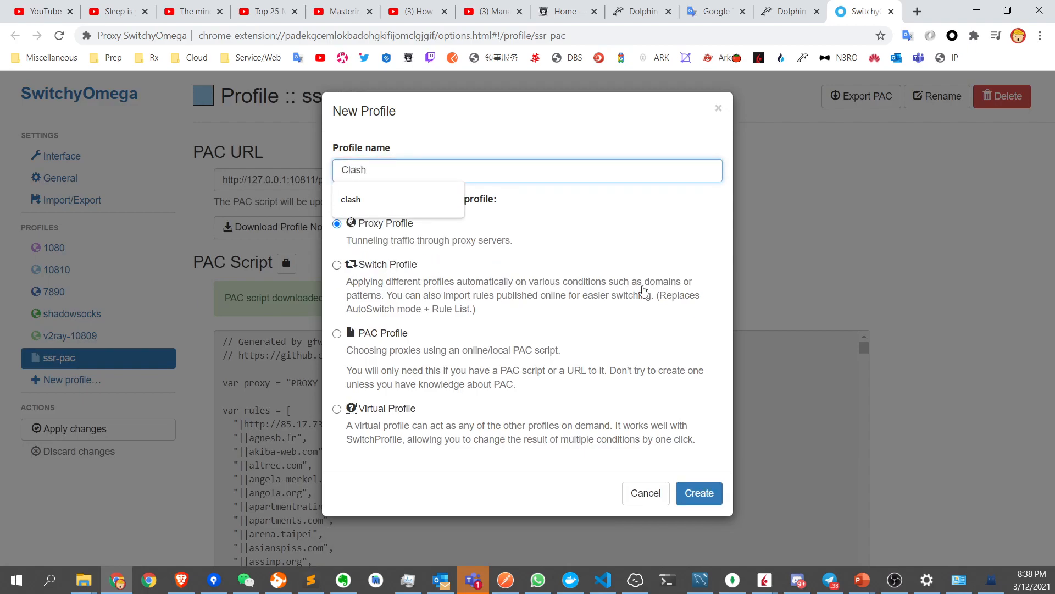
left_click(696, 493)
Set the Clash profile's proxy to SOCKS5 with server 127.0.0.1 and port 7890, and apply the changes
left_click(336, 218)
left_click(337, 281)
key("Tab")
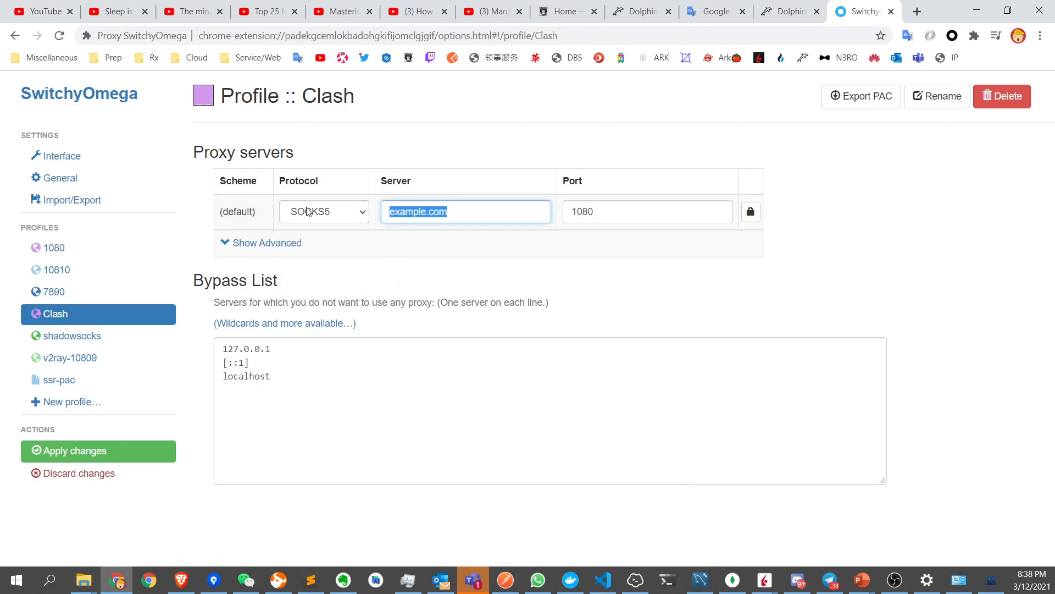
key("Right")
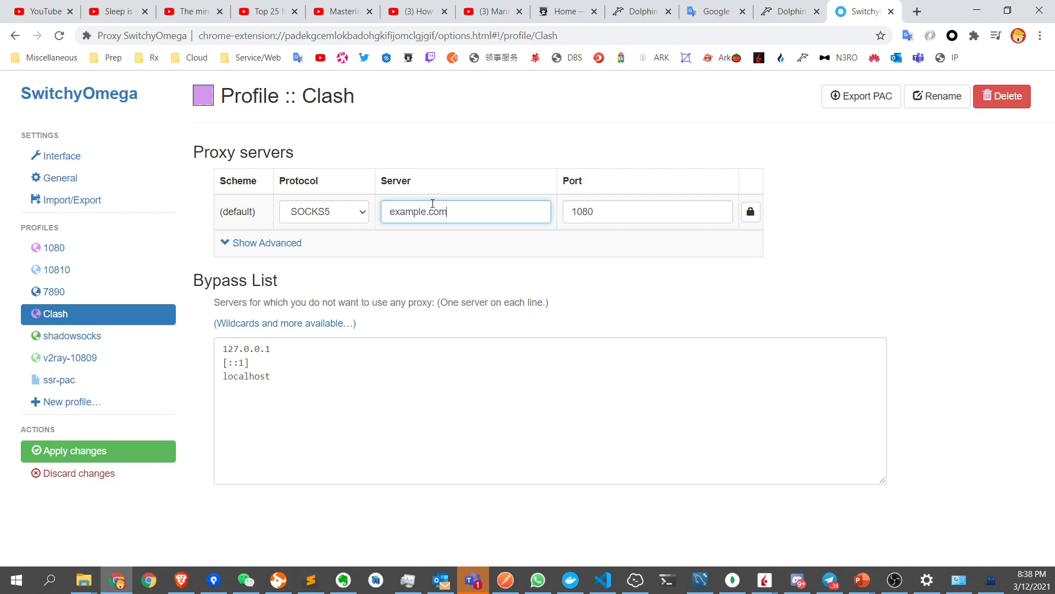
key("ctrl+a")
type("12")
left_click(623, 202)
key("ctrl+a")
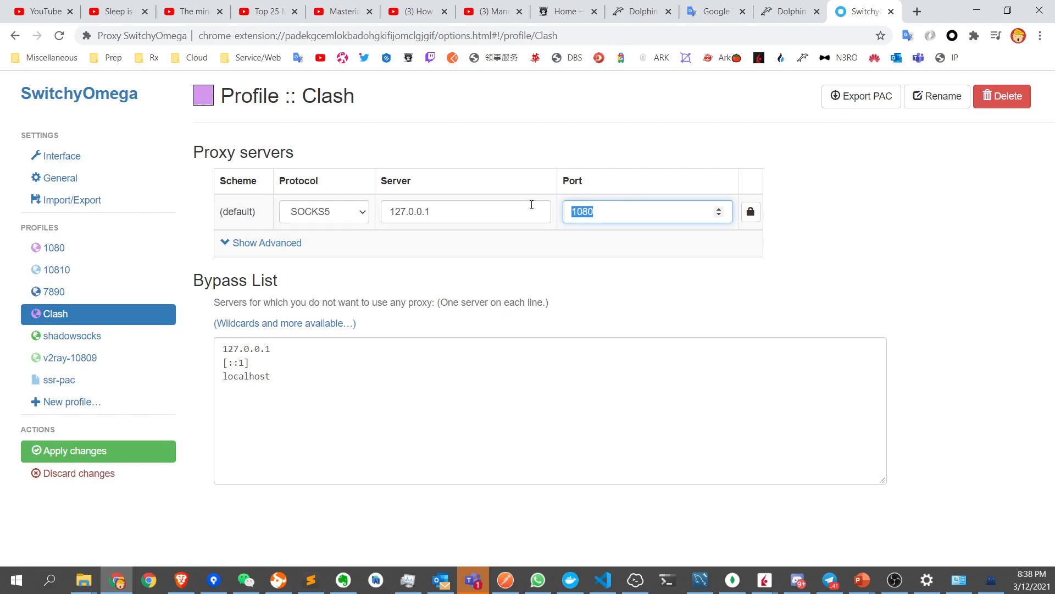
type("7890")
left_click(89, 452)
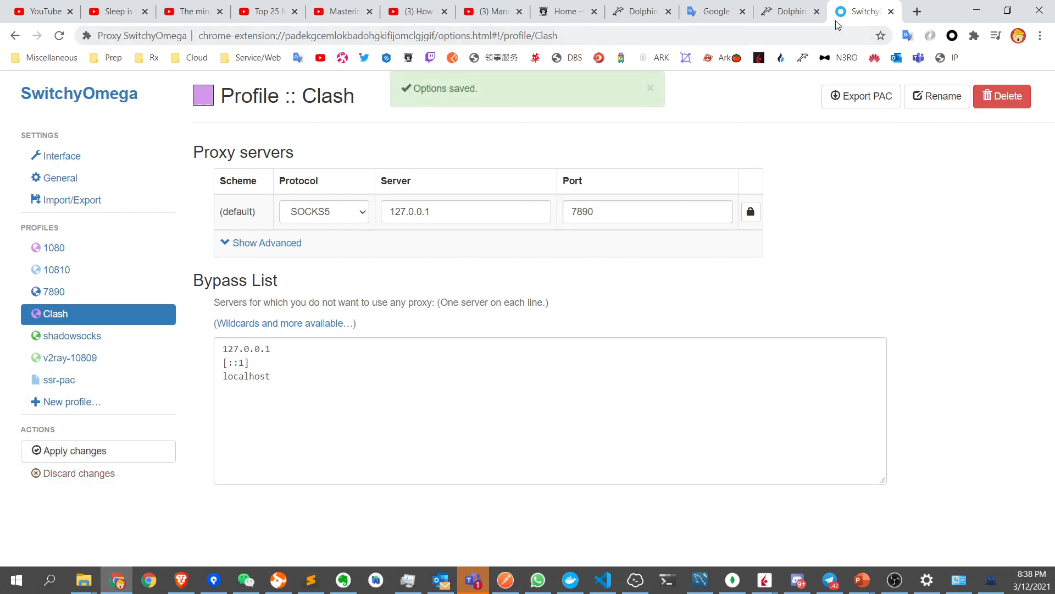
Activate the Clash profile in SwitchyOmega and test the connection by searching Google for youtube and browsing the results
left_click(951, 36)
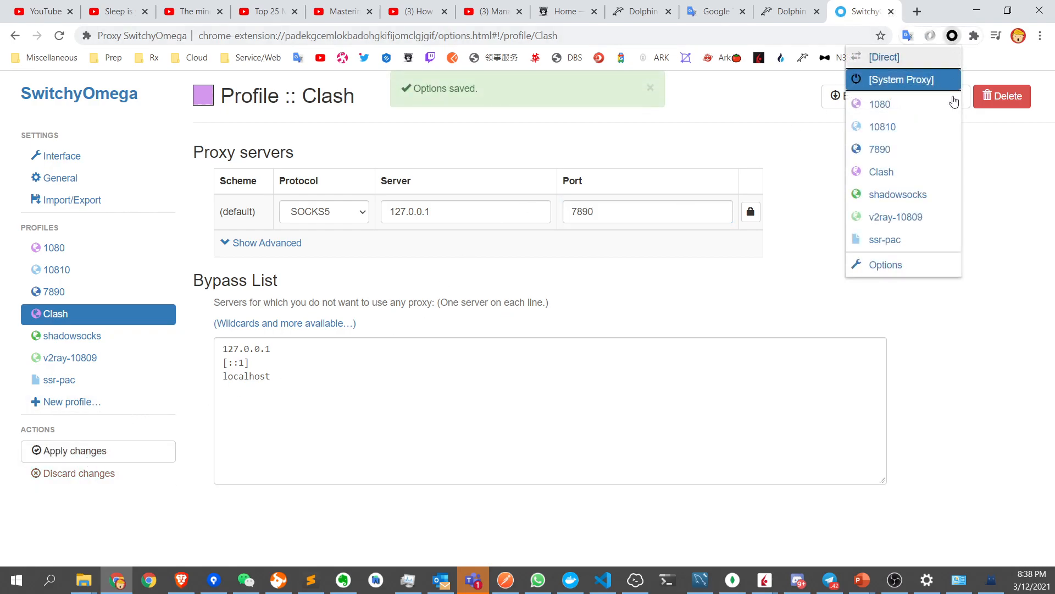
left_click(879, 172)
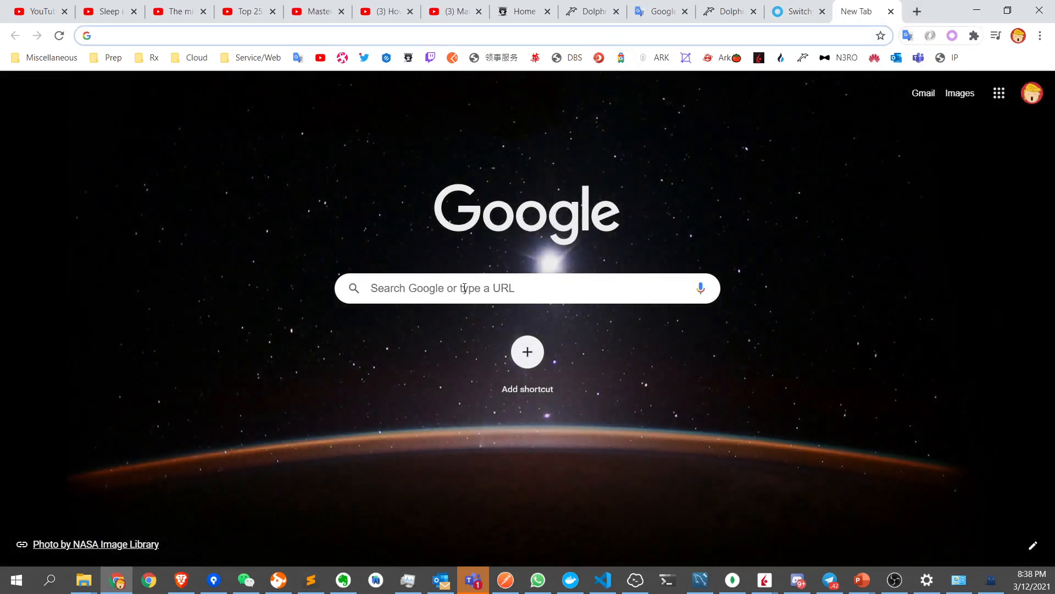
left_click(463, 287)
type("youtube")
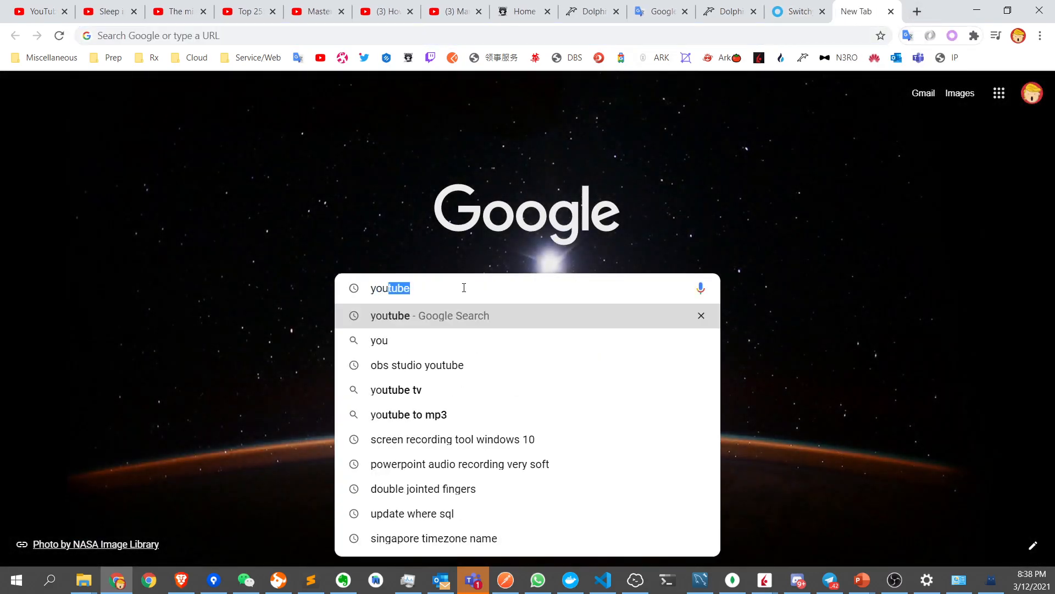
key("Return")
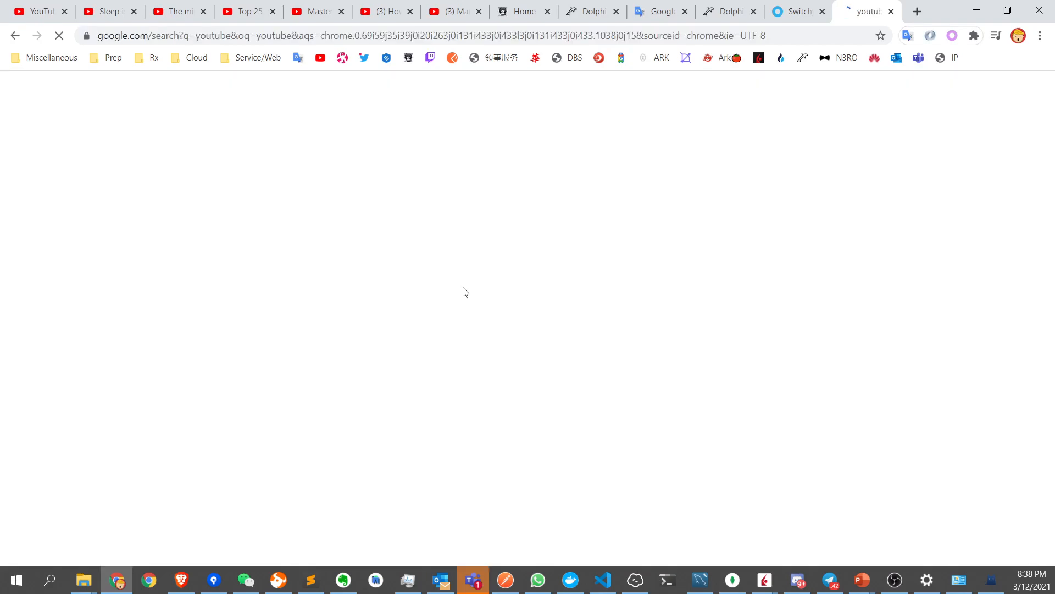
scroll(569, 315, "down", 3)
scroll(569, 314, "down", 3)
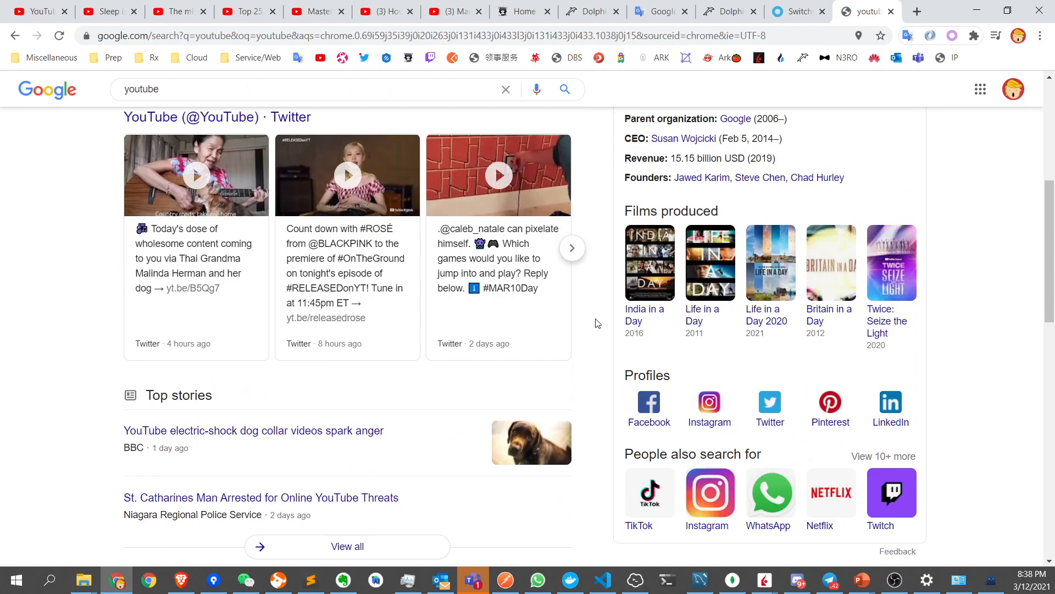
scroll(531, 345, "down", 3)
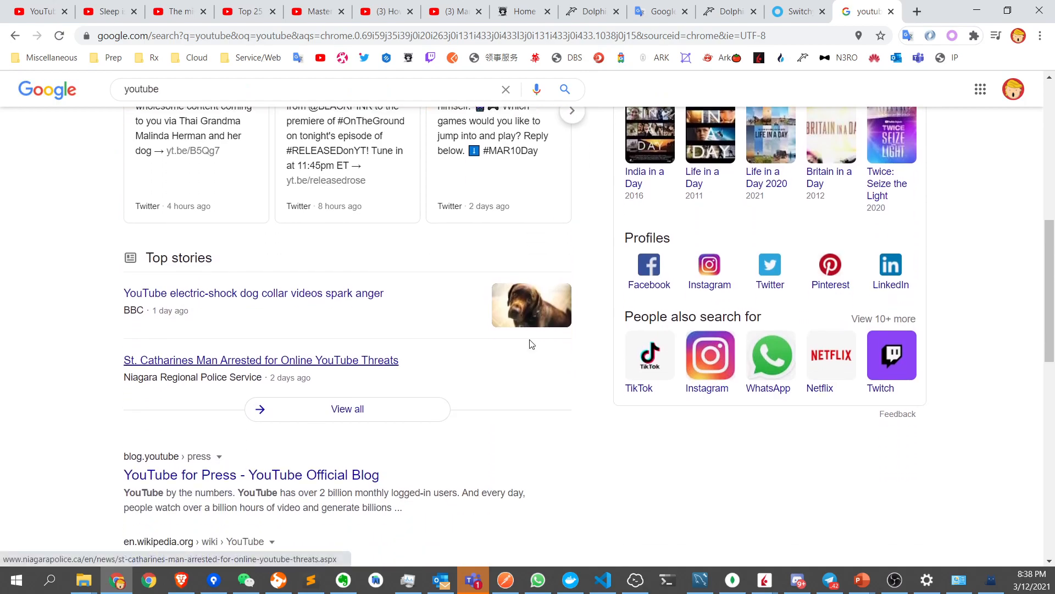